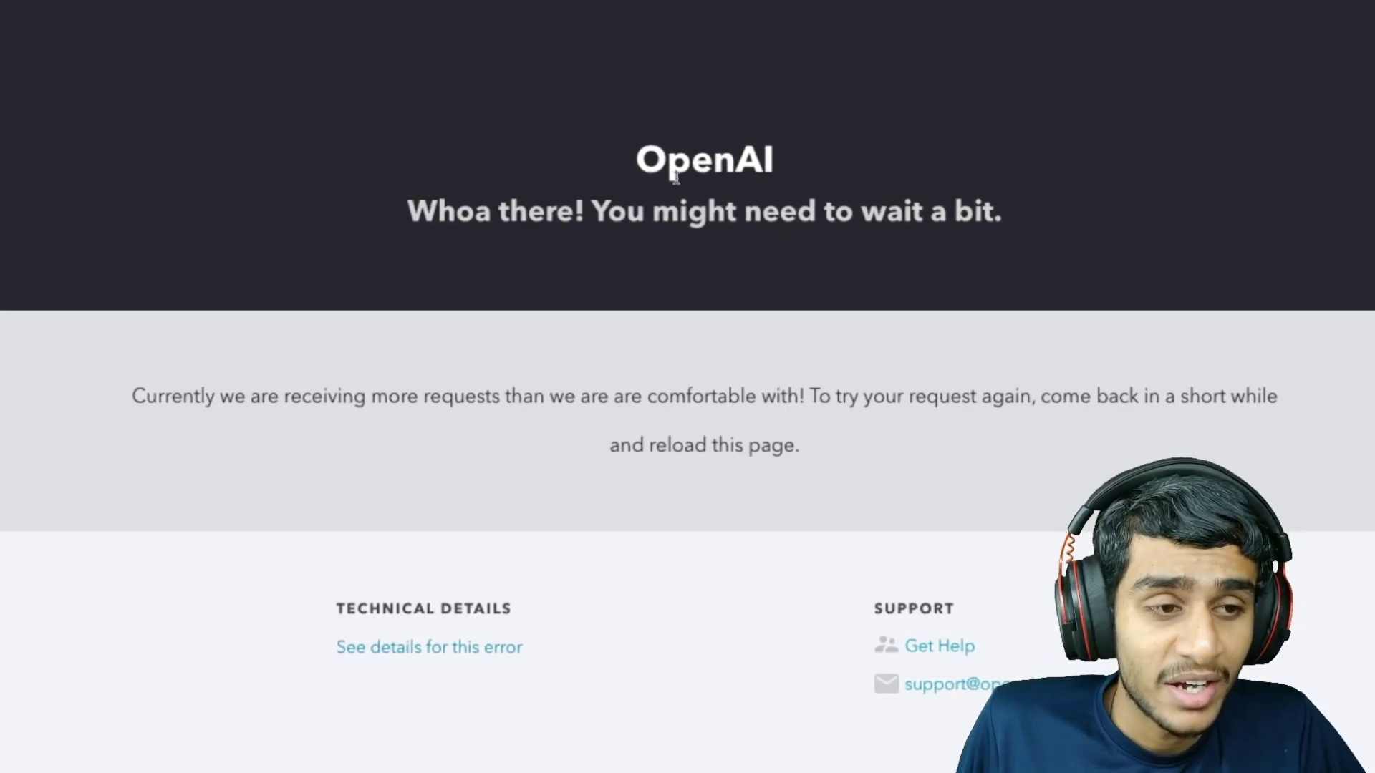
Highlight the 'Whoa there!' heading and the sentence about too many requests.
drag(438, 211, 1010, 229)
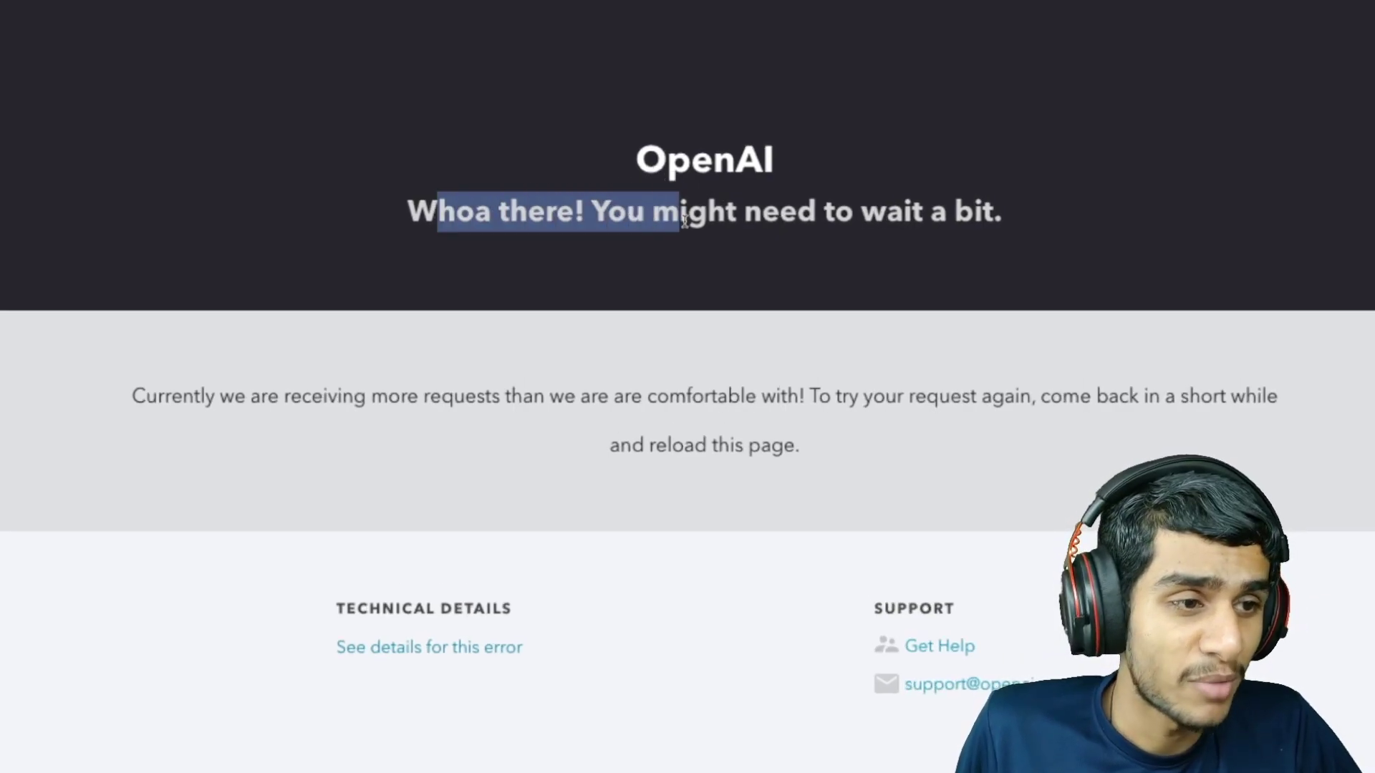
mouse_move(183, 395)
mouse_down()
mouse_move(518, 404)
mouse_move(841, 391)
mouse_move(915, 459)
mouse_up()
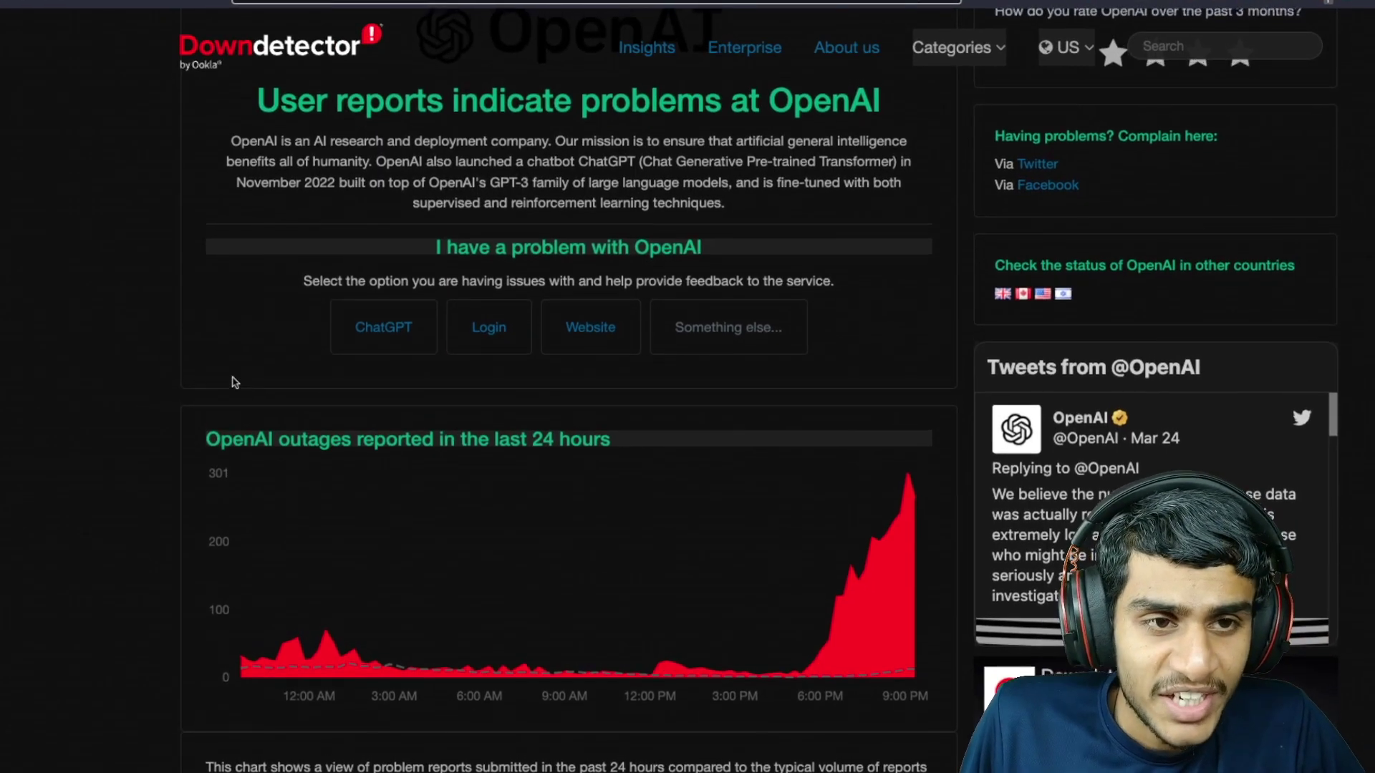
scroll(226, 387, up, 3)
scroll(551, 252, down, 1)
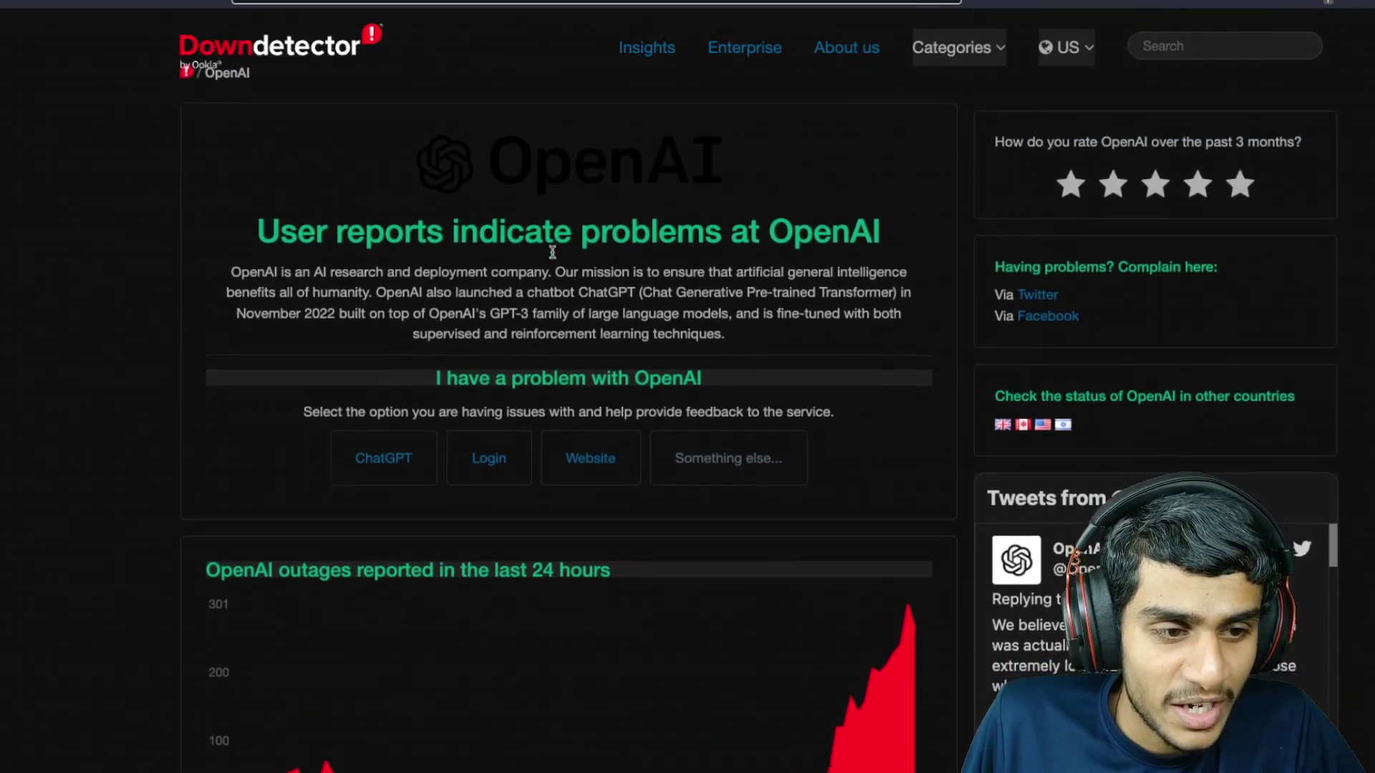
scroll(550, 253, down, 3)
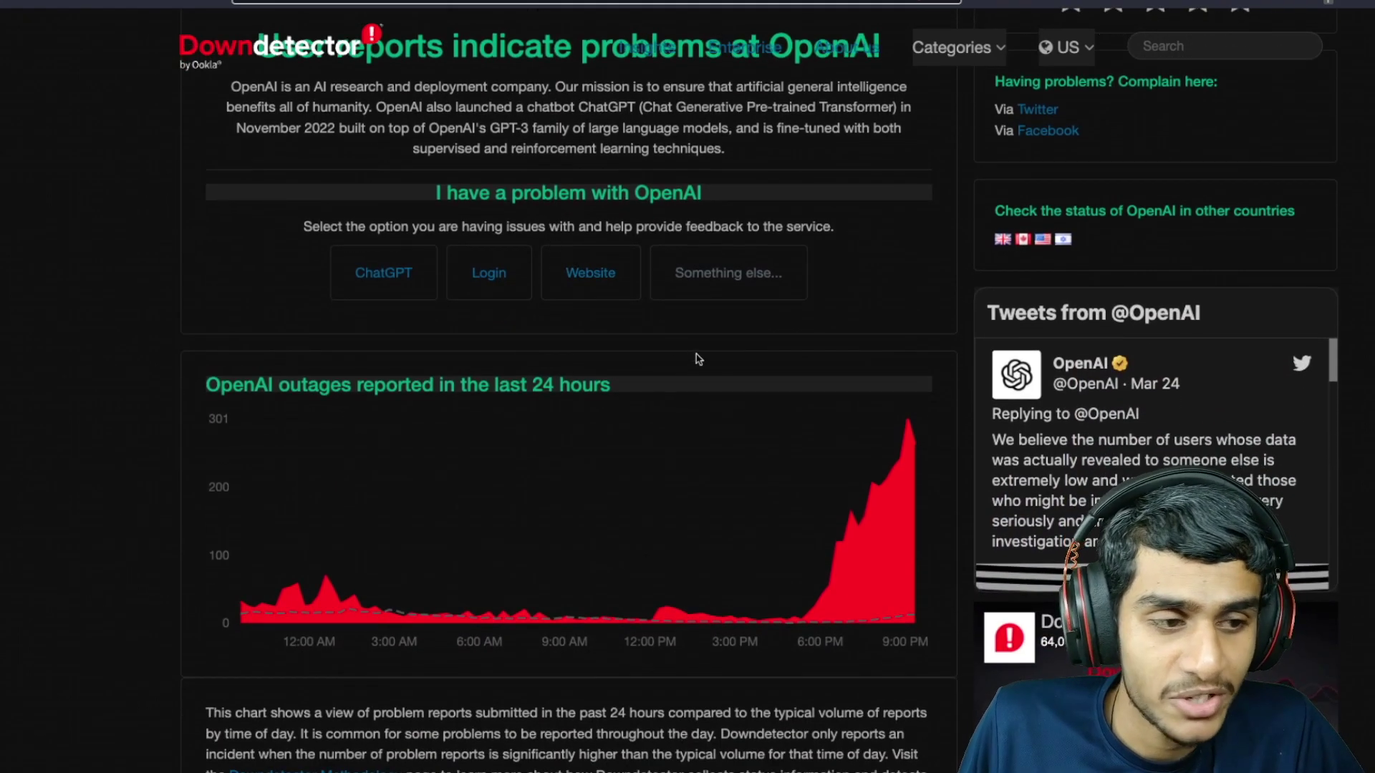
mouse_move(909, 443)
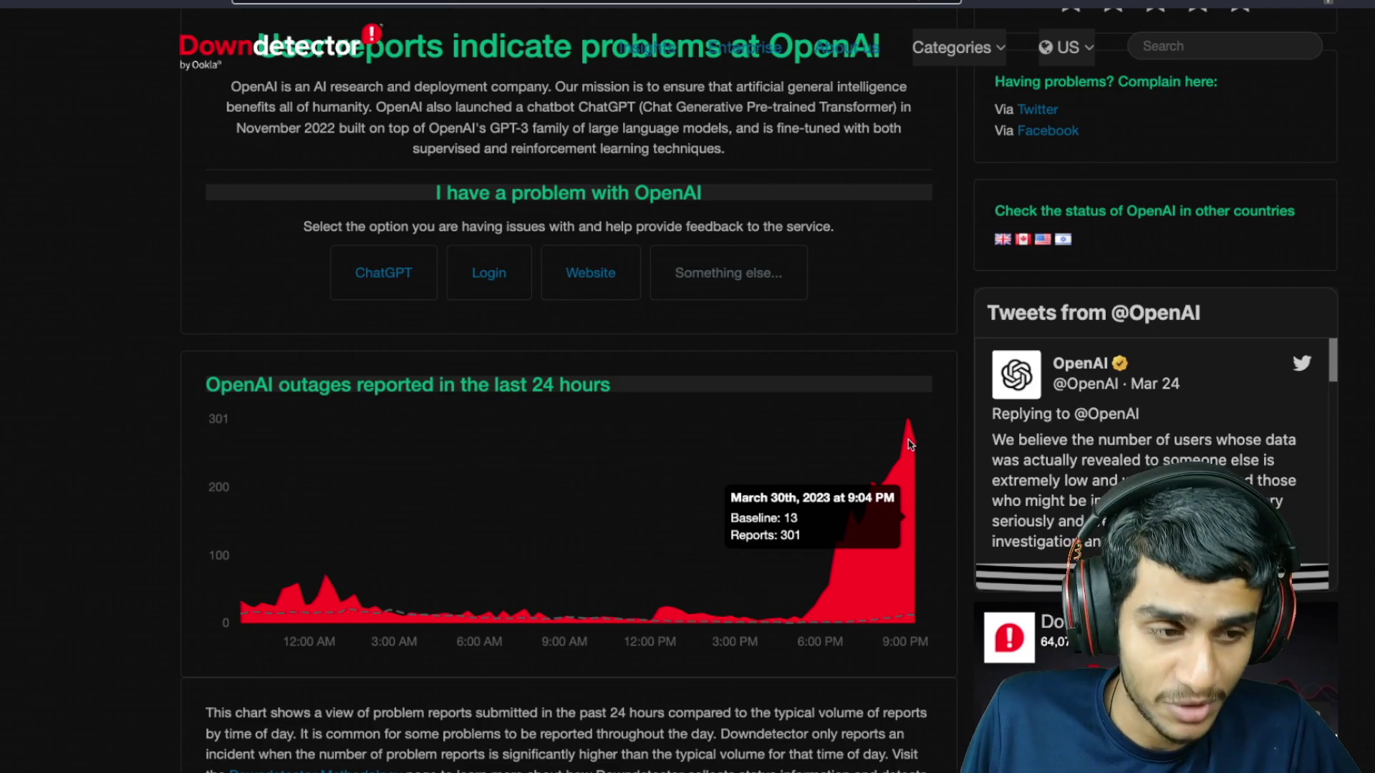
scroll(908, 443, down, 5)
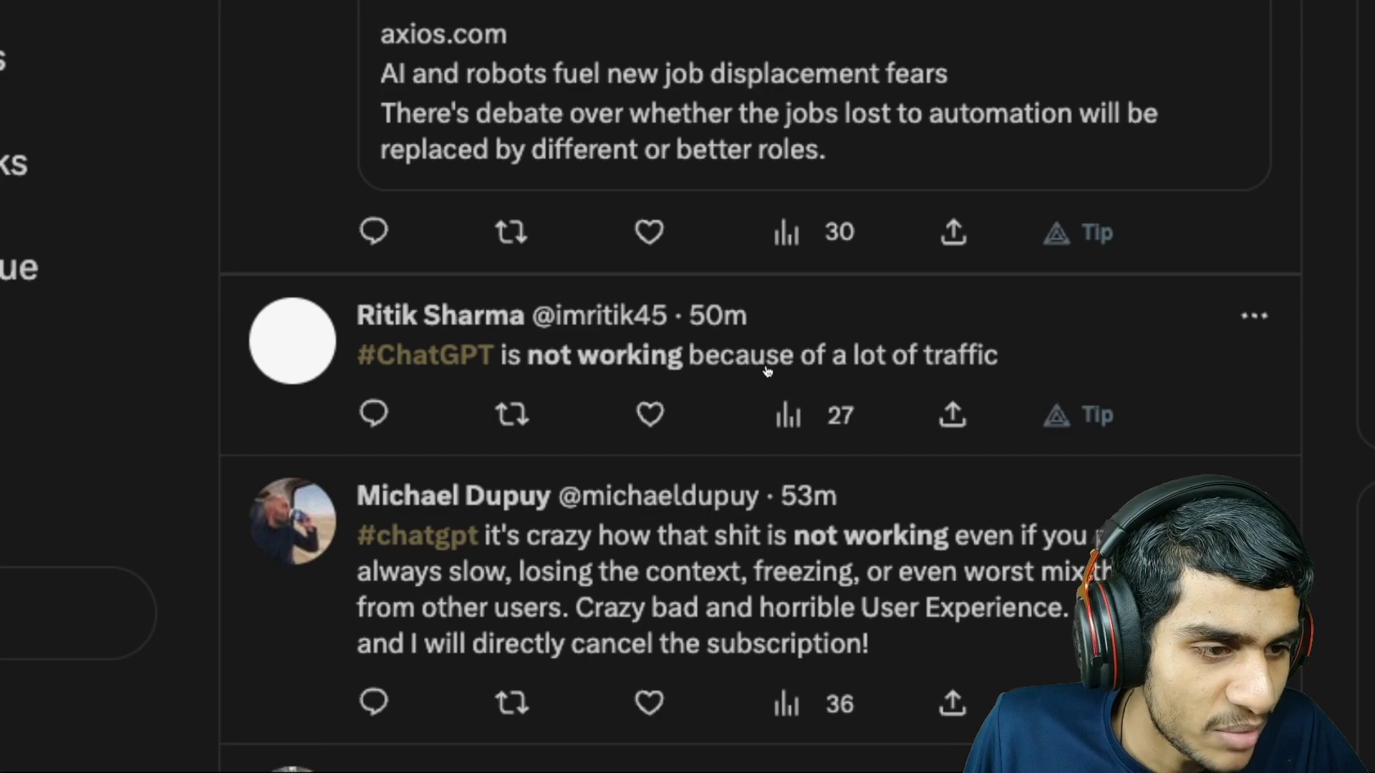
scroll(873, 380, down, 2)
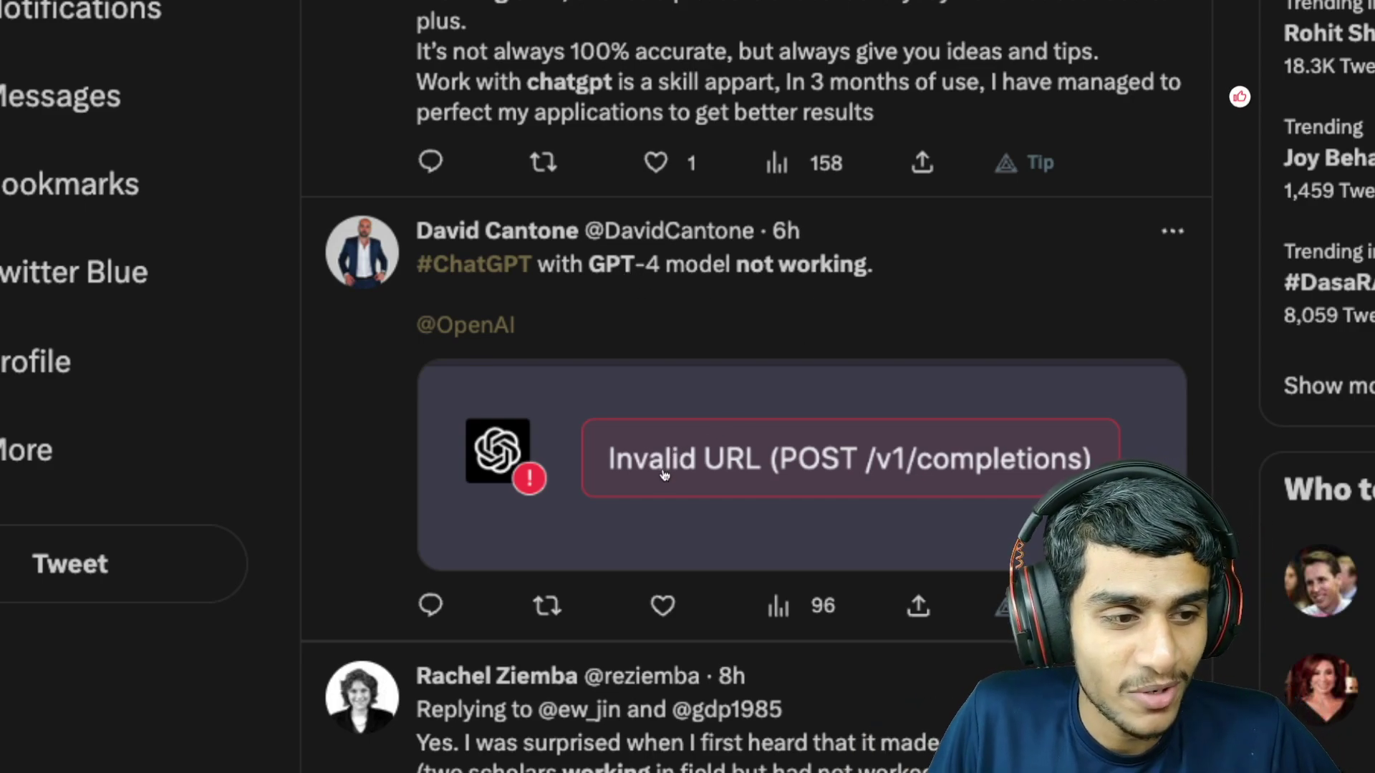
scroll(647, 452, down, 1)
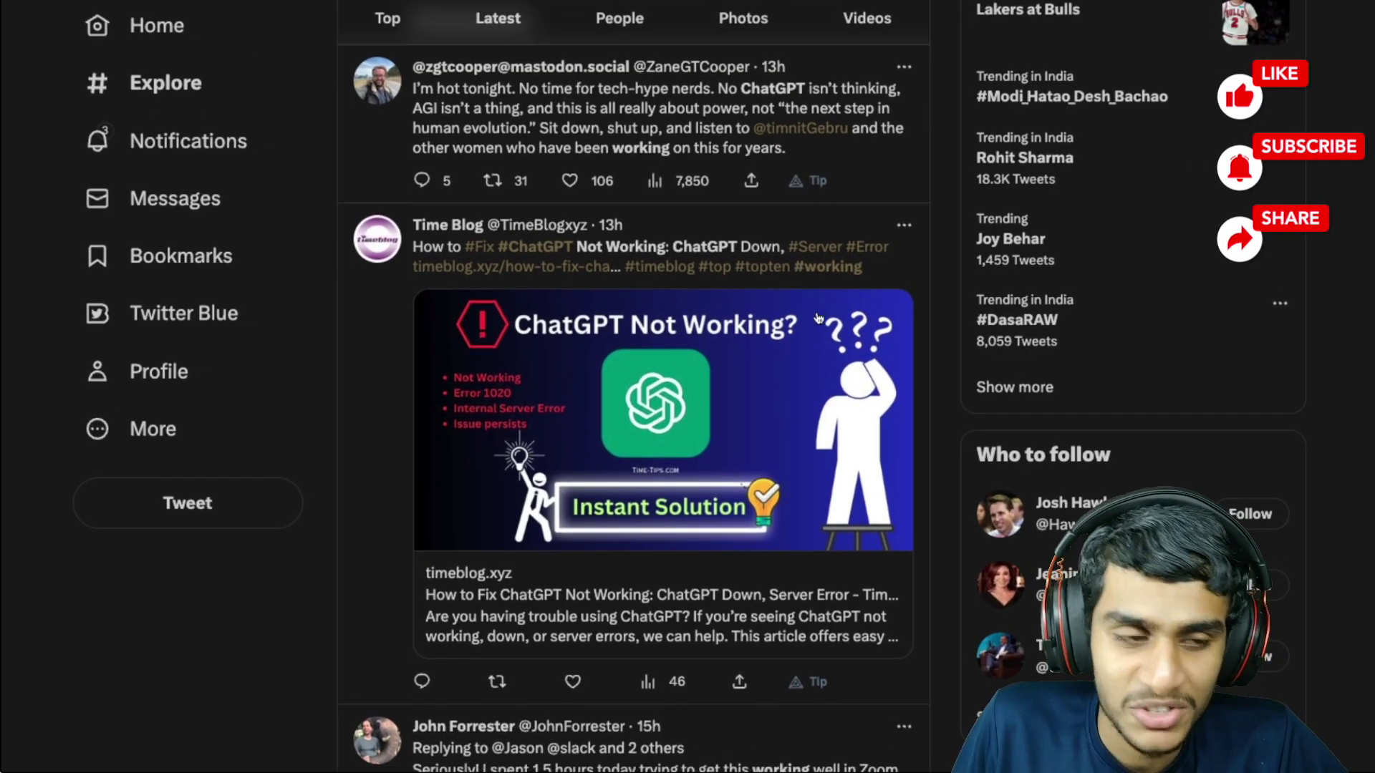
scroll(818, 318, down, 2)
scroll(817, 318, down, 2)
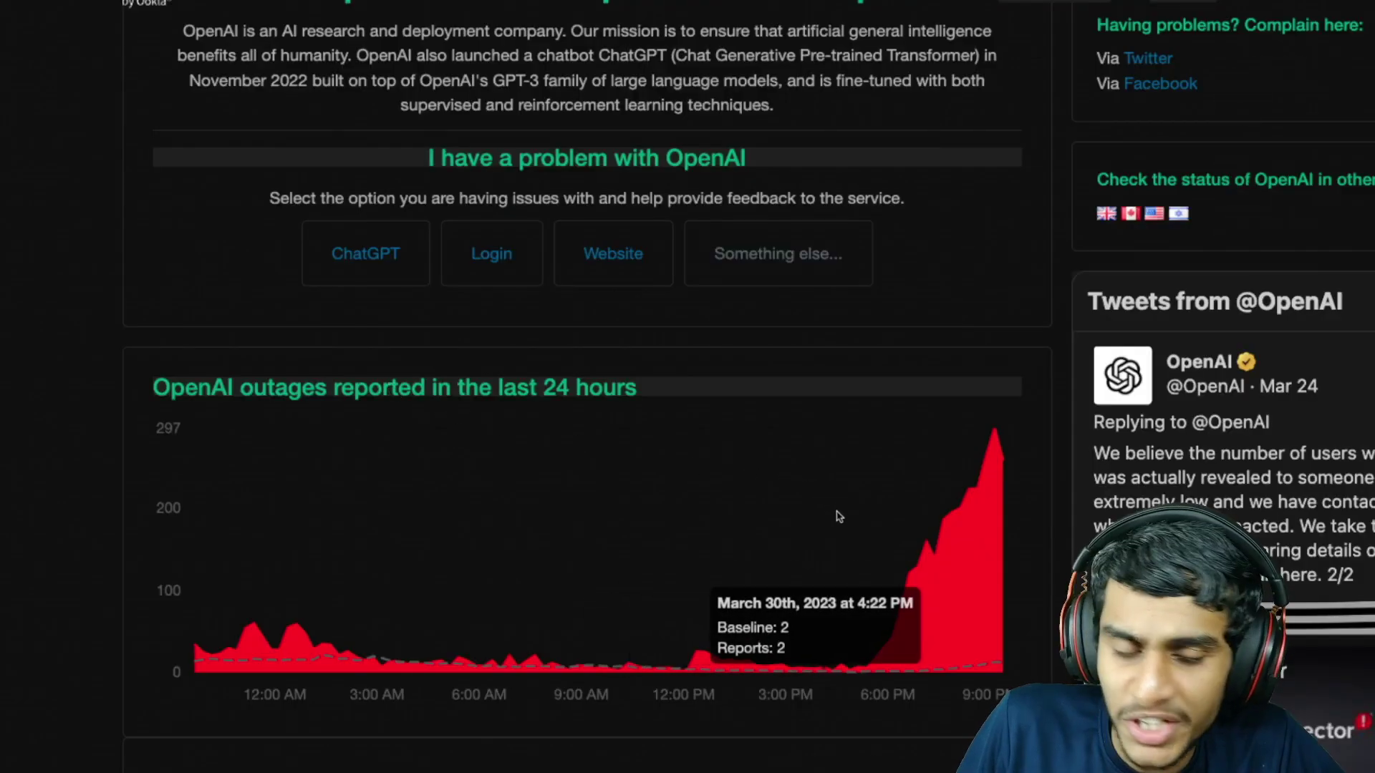
mouse_move(995, 435)
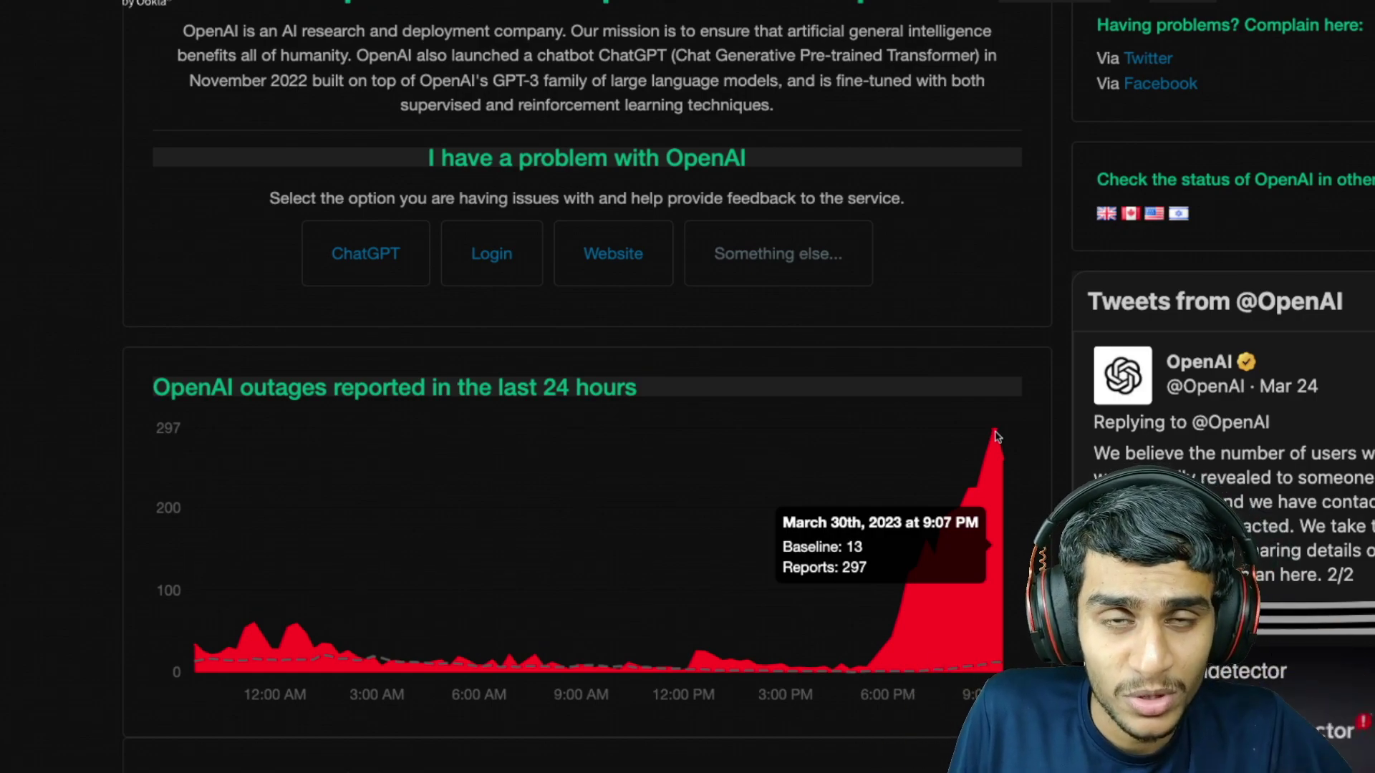
scroll(996, 437, up, 10)
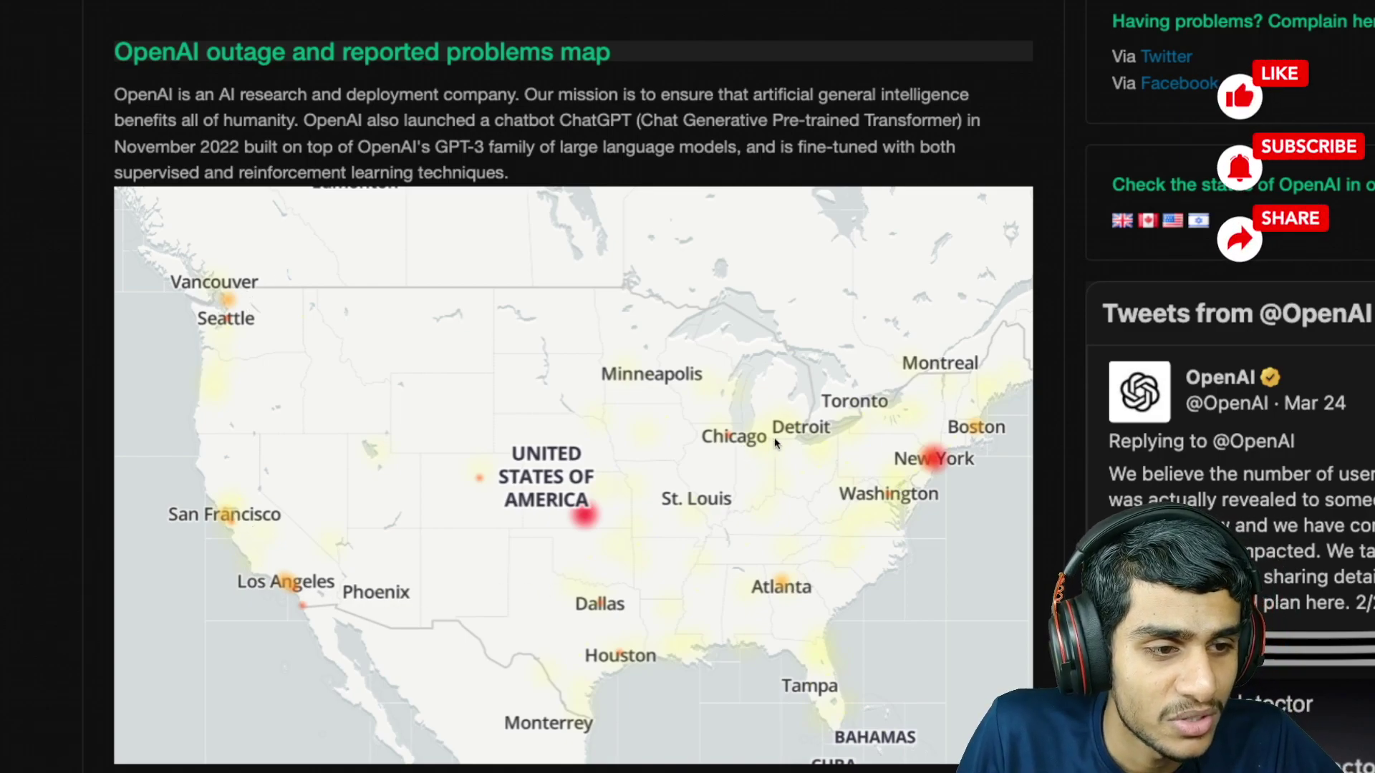
scroll(787, 443, down, 1)
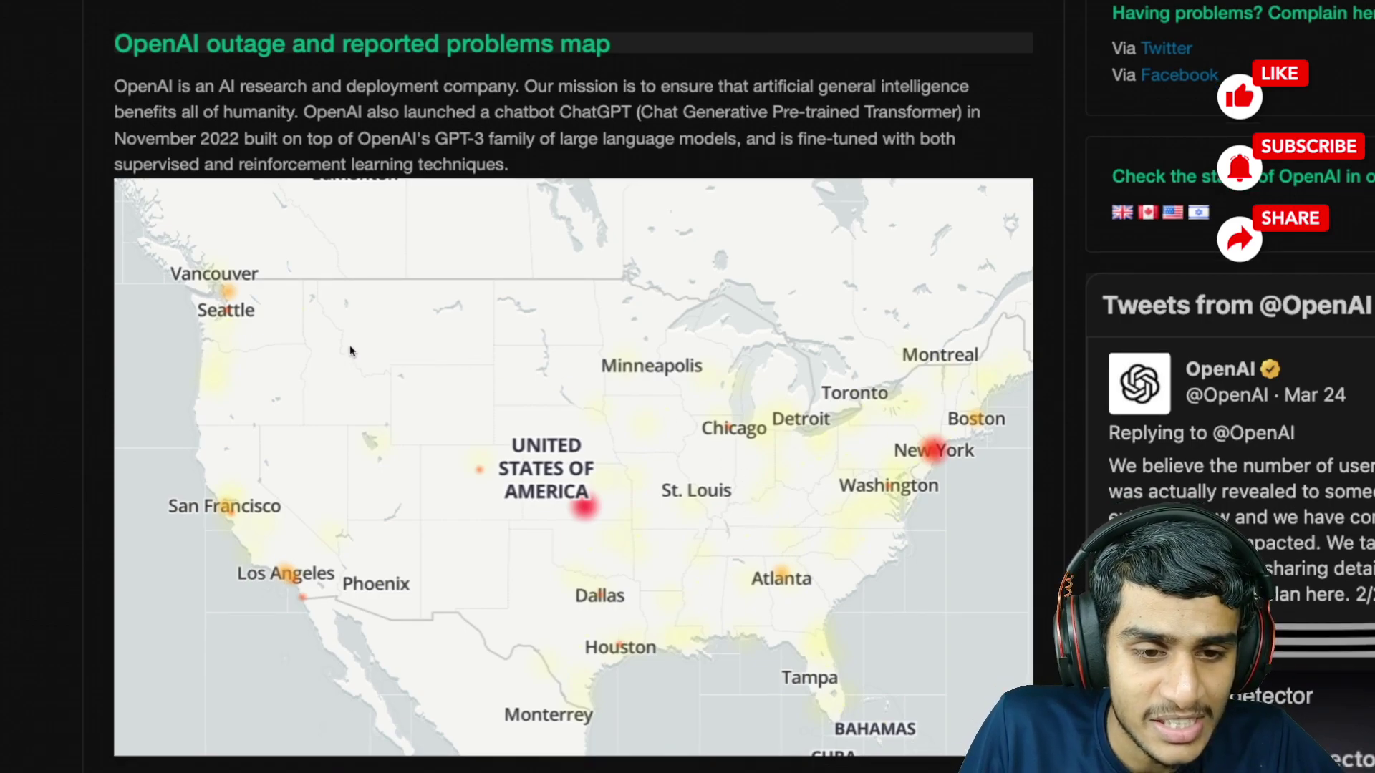
scroll(351, 351, down, 1)
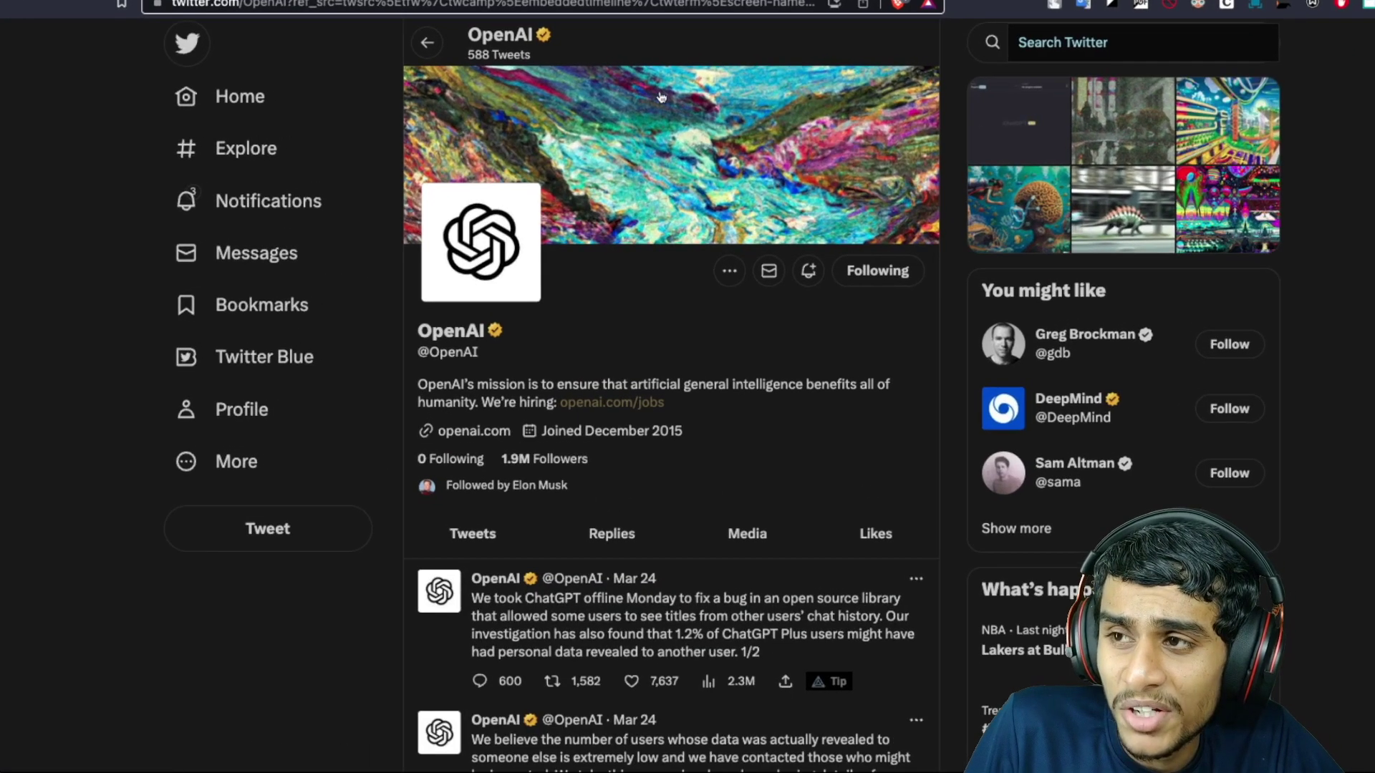
scroll(658, 95, down, 1)
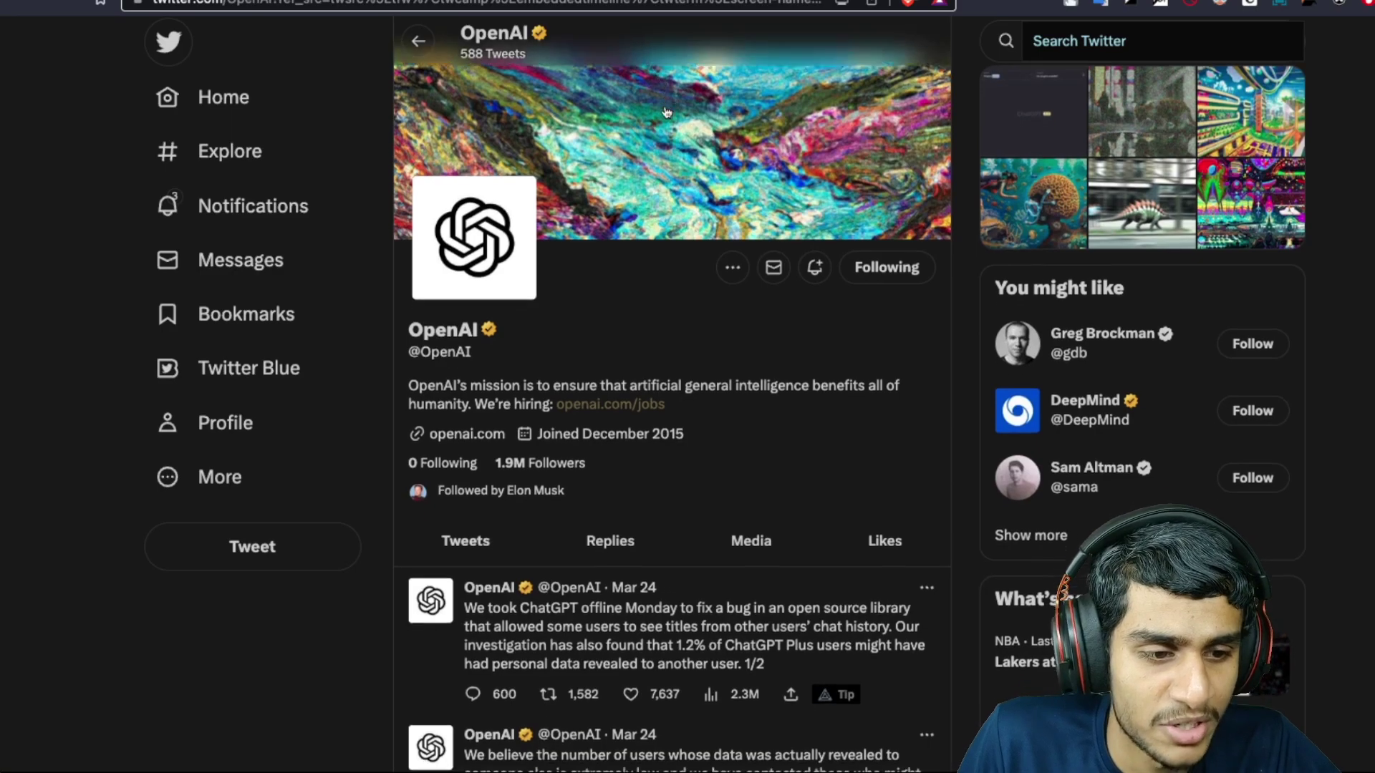
scroll(688, 269, down, 3)
scroll(730, 451, down, 5)
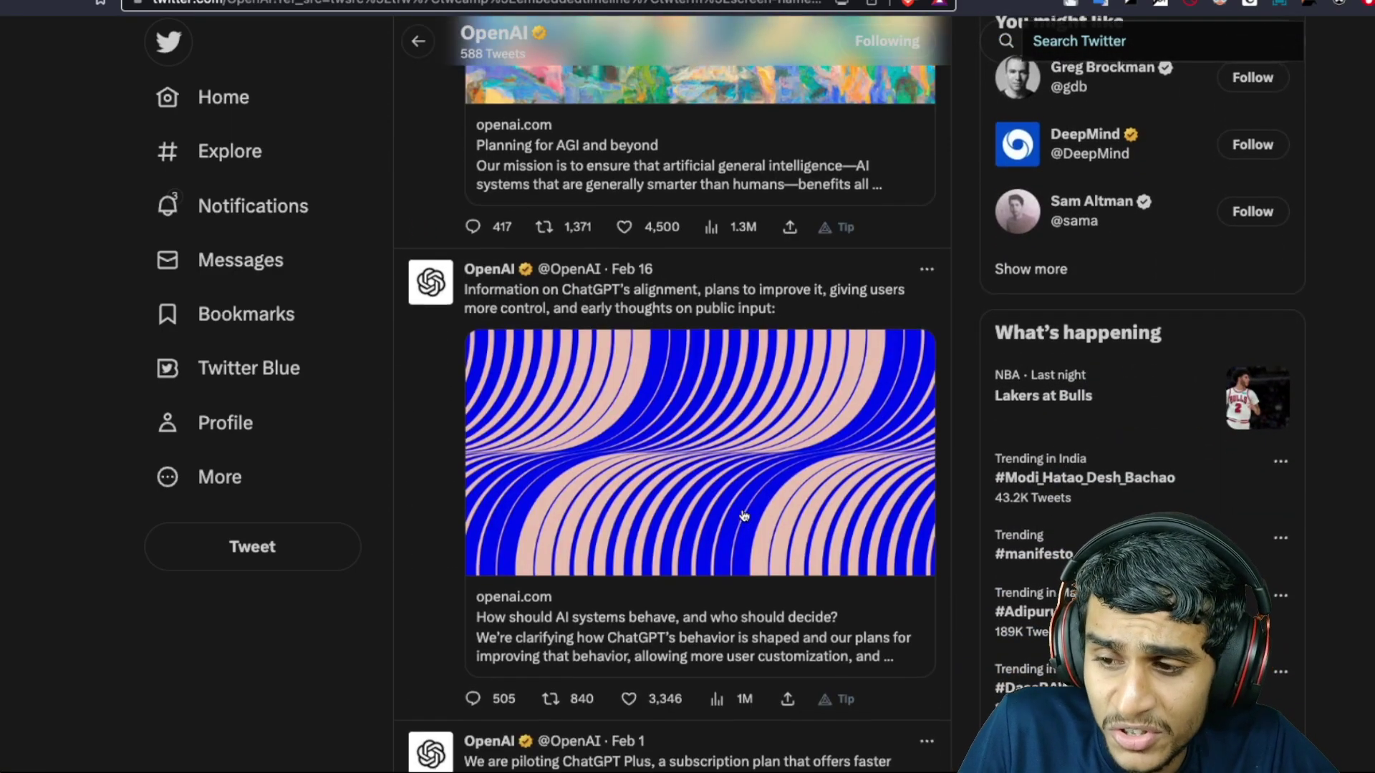
scroll(743, 516, up, 8)
scroll(742, 517, up, 1)
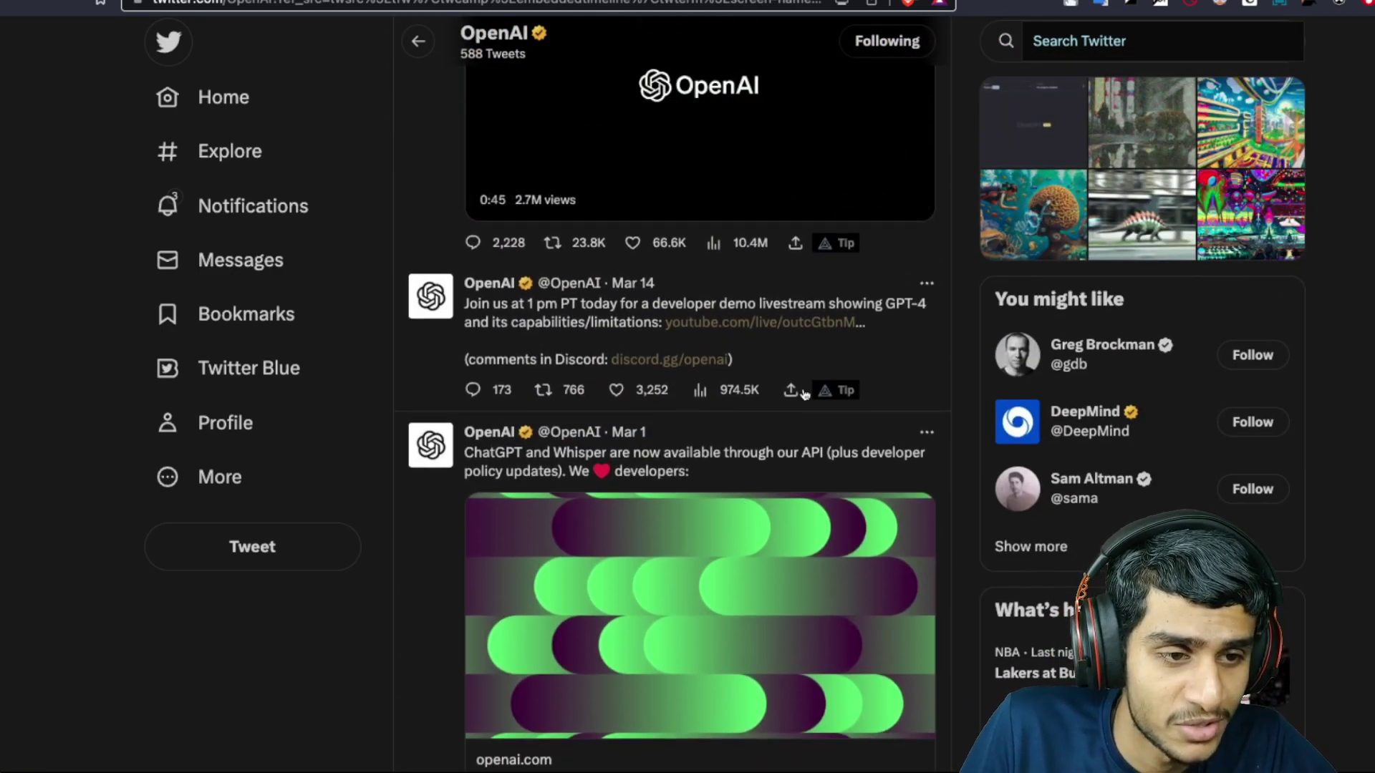
scroll(779, 419, up, 4)
scroll(774, 435, up, 5)
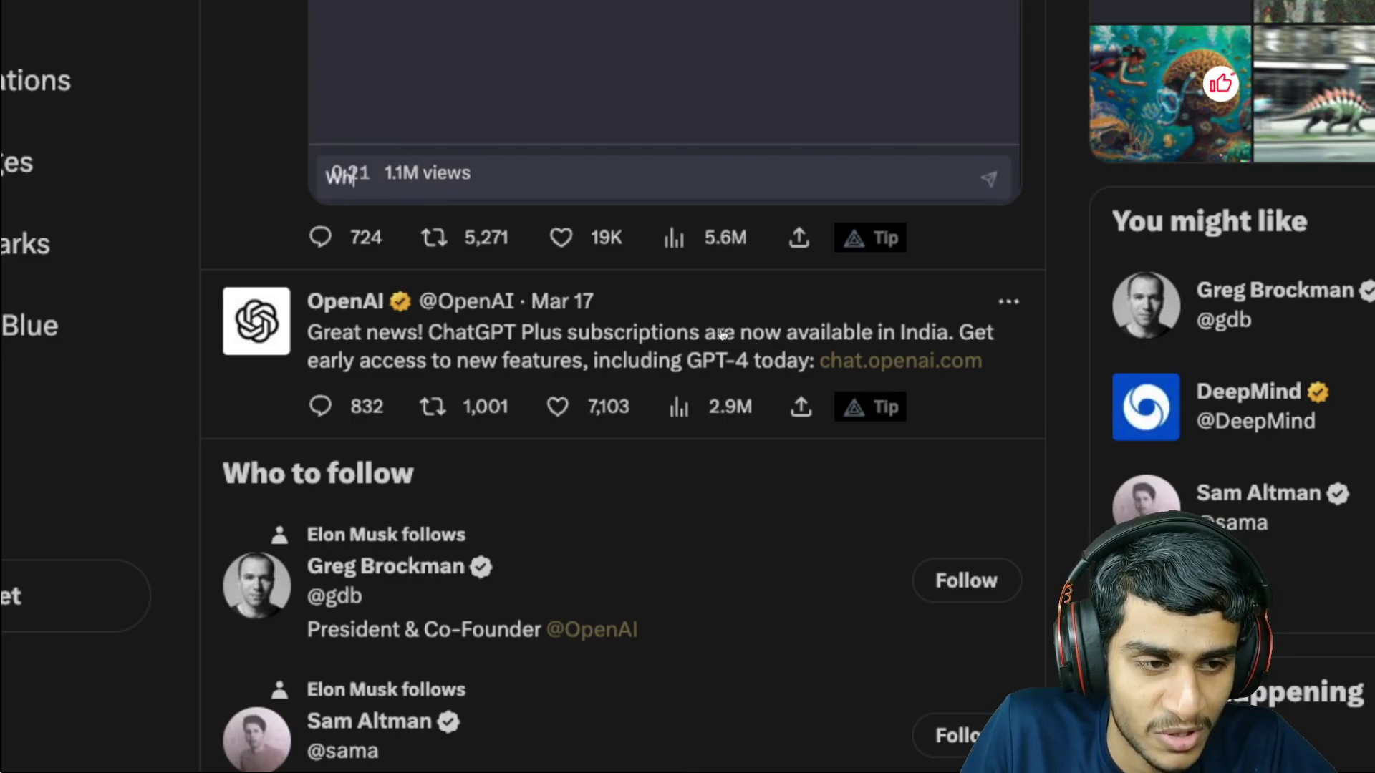
scroll(752, 409, up, 5)
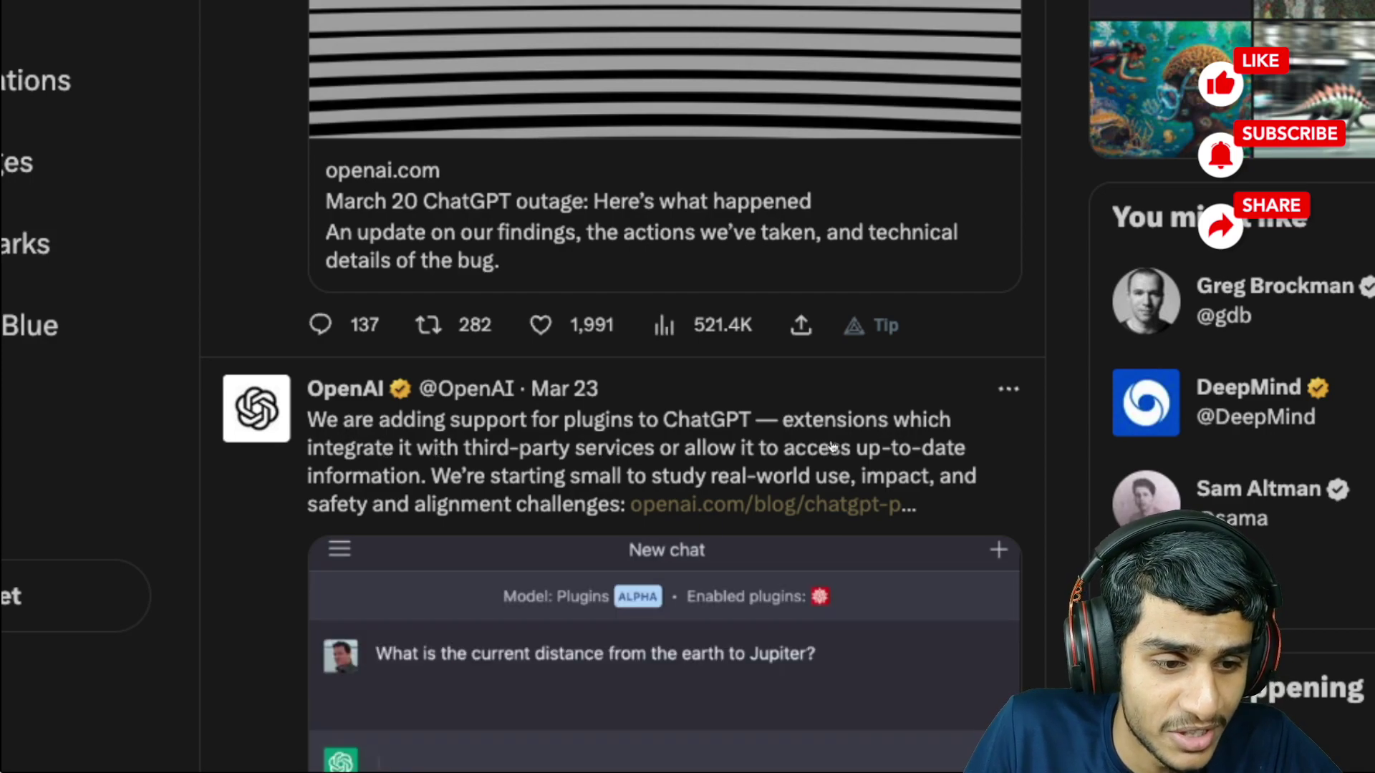
scroll(832, 447, up, 5)
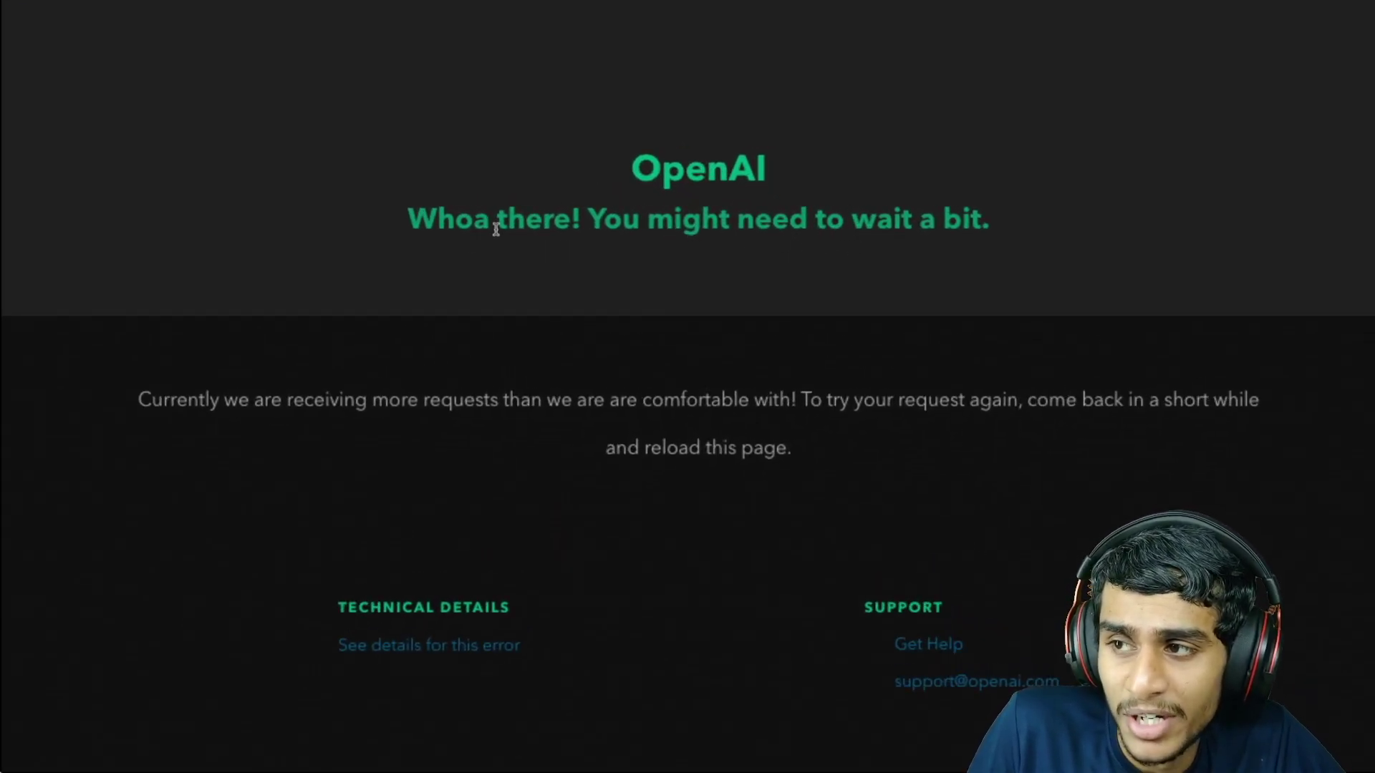
Highlight 'Currently we are receiving more requests…' and the advice to try again.
drag(202, 399, 751, 400)
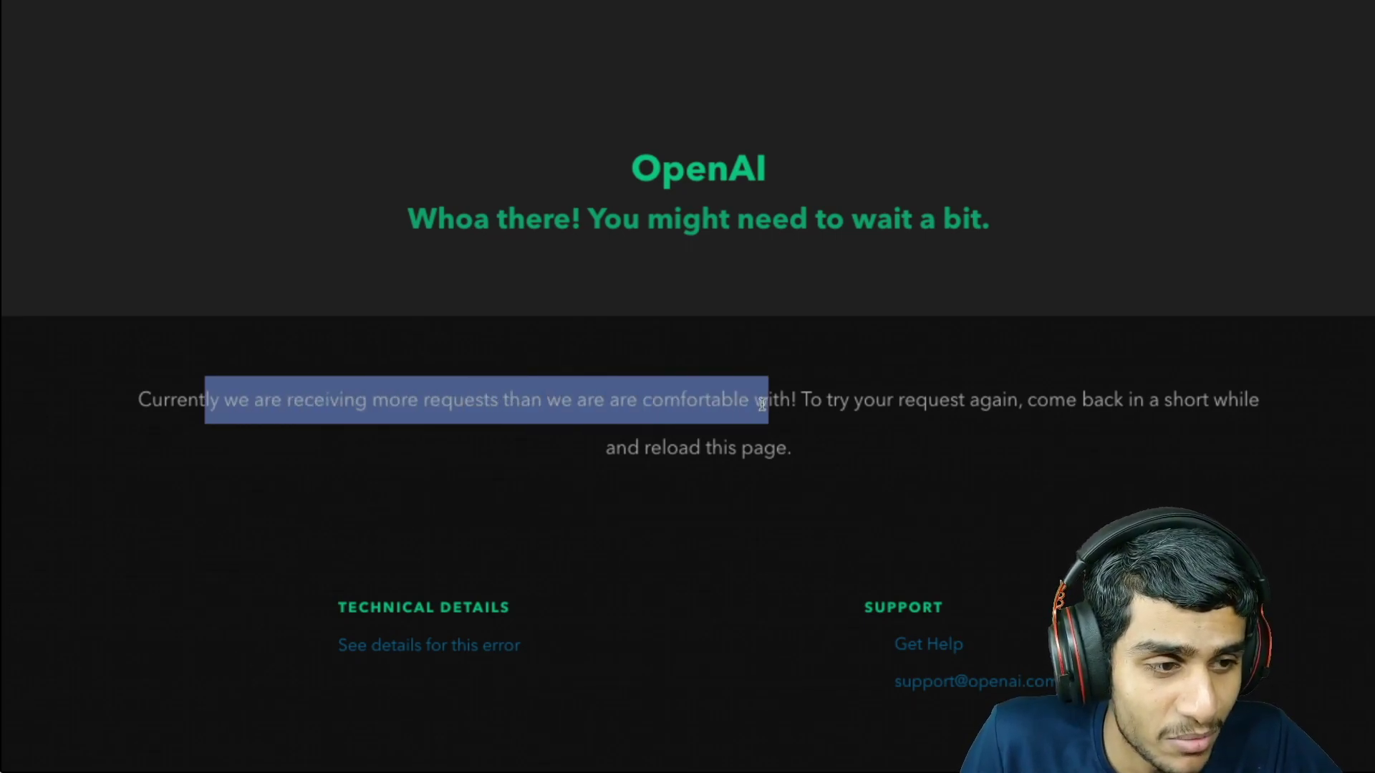
drag(838, 400, 1104, 400)
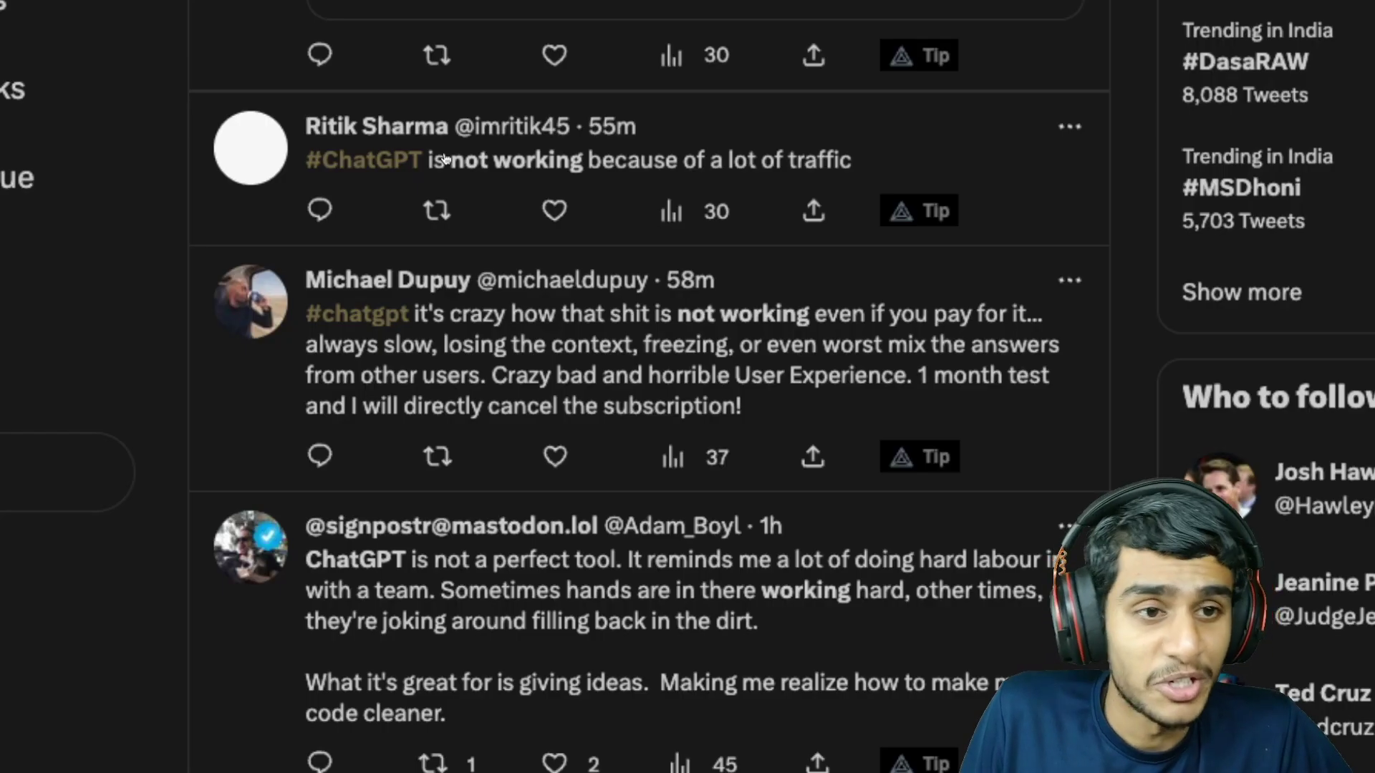